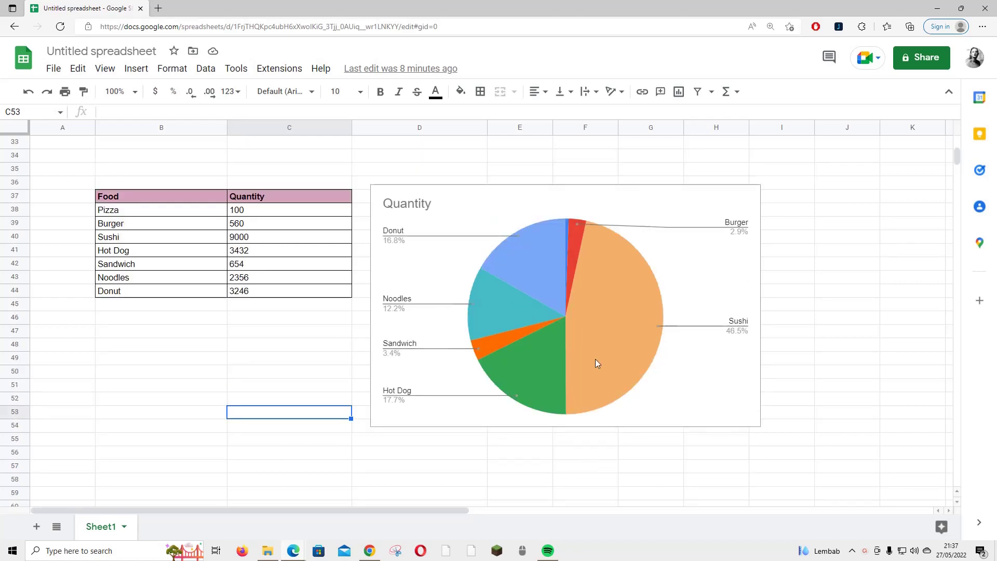
- Nudge the Quantity pie chart to the right, then deselect it by selecting an empty cell below the table
left_click_drag(580, 340, 626, 348)
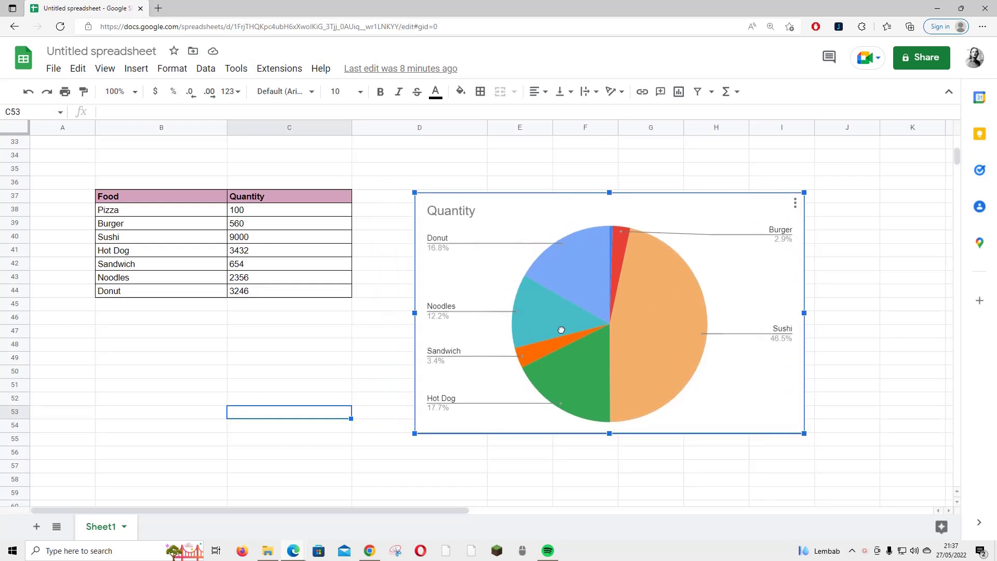
left_click(403, 339)
key("Left")
key("Left")
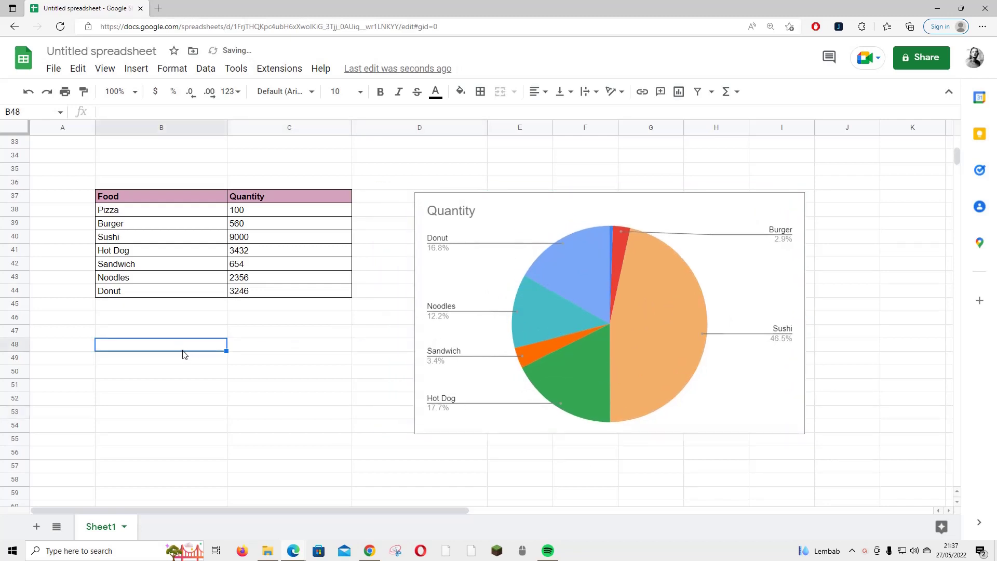
left_click(170, 322)
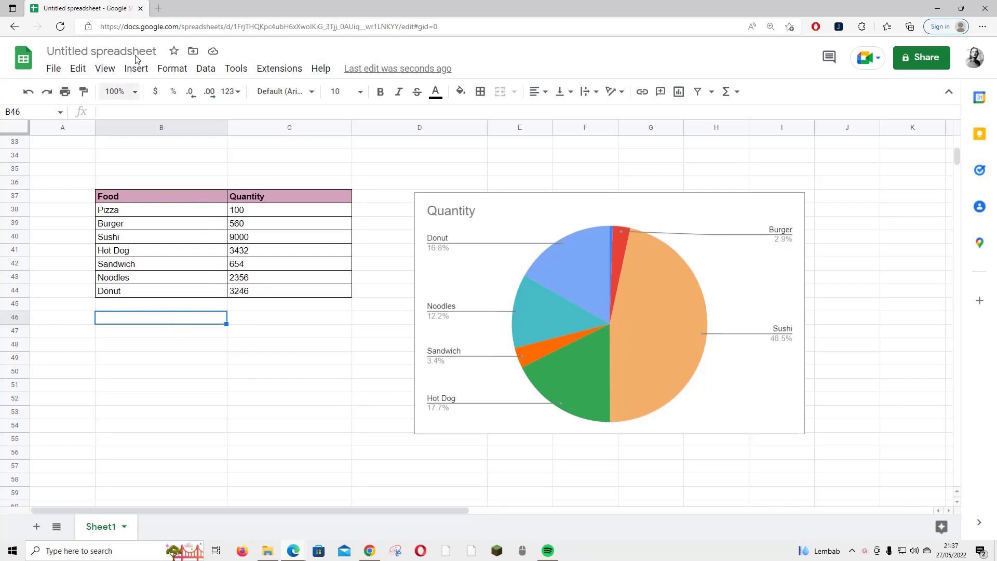
- Open the Themes side panel from the Format menu
left_click(172, 68)
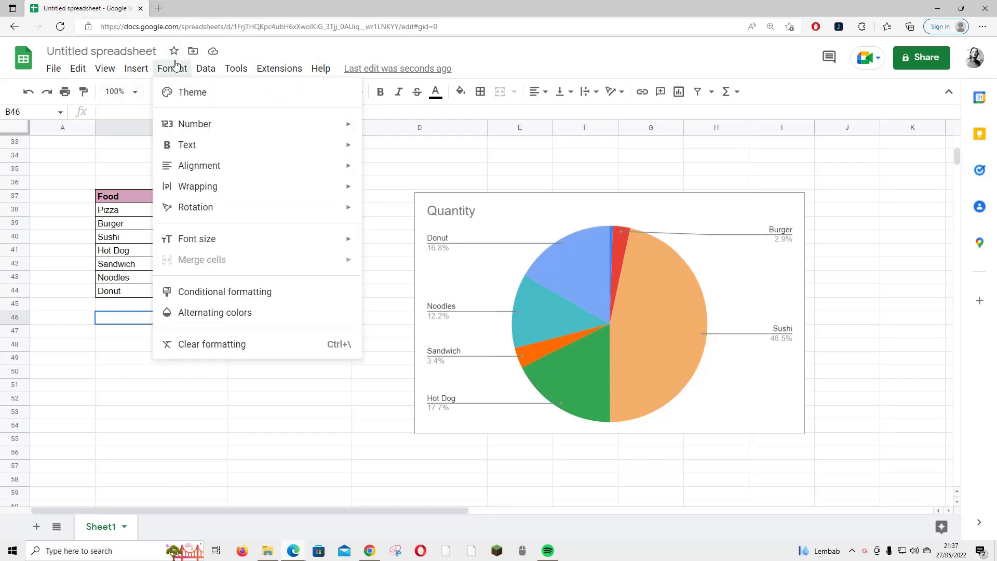
left_click(190, 92)
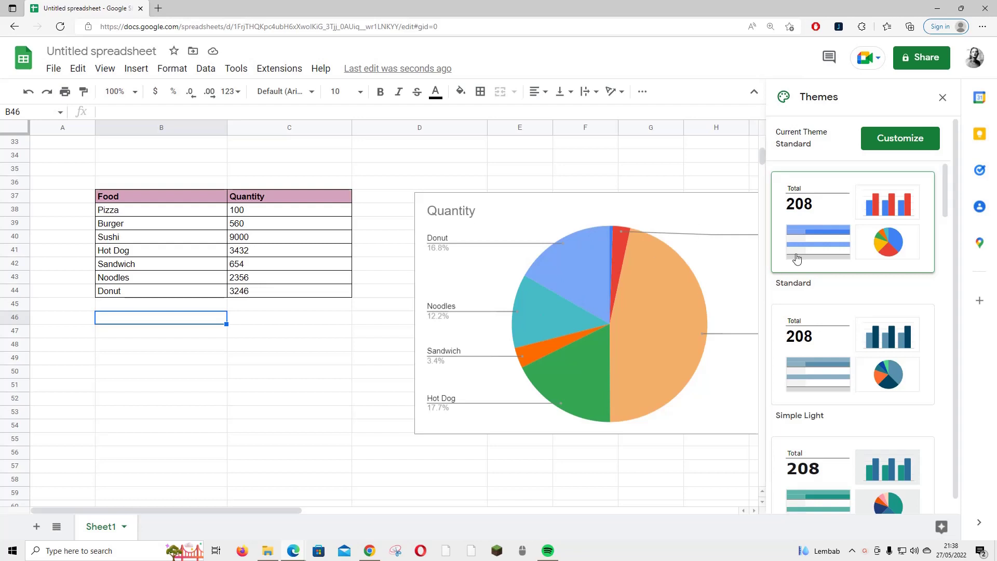
scroll(818, 288, "down", 1)
- Preview the Simple Light, Streamline, Paradigm, Shift, Momentum, Earthy and Energetic themes
left_click(819, 289)
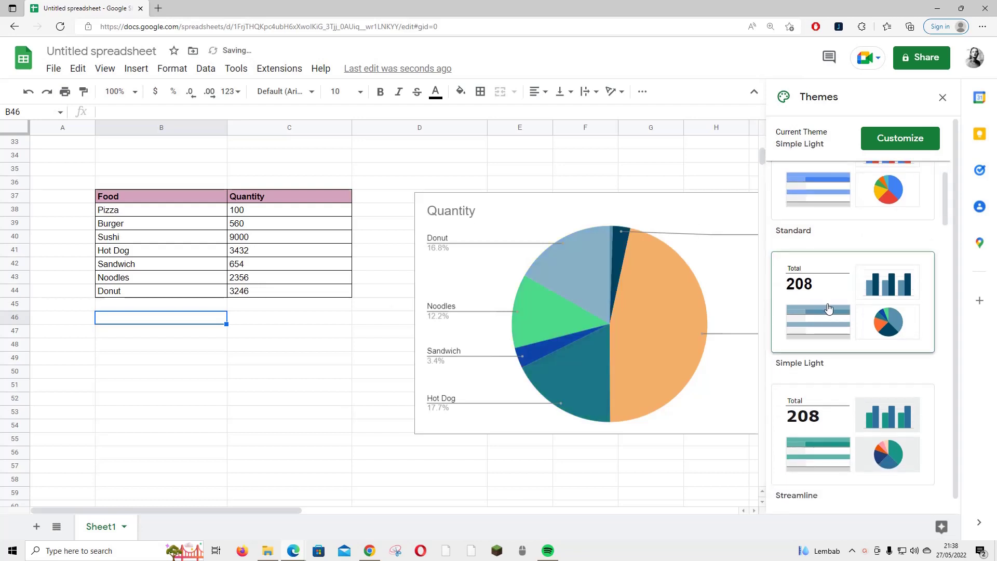
scroll(779, 292, "down", 1)
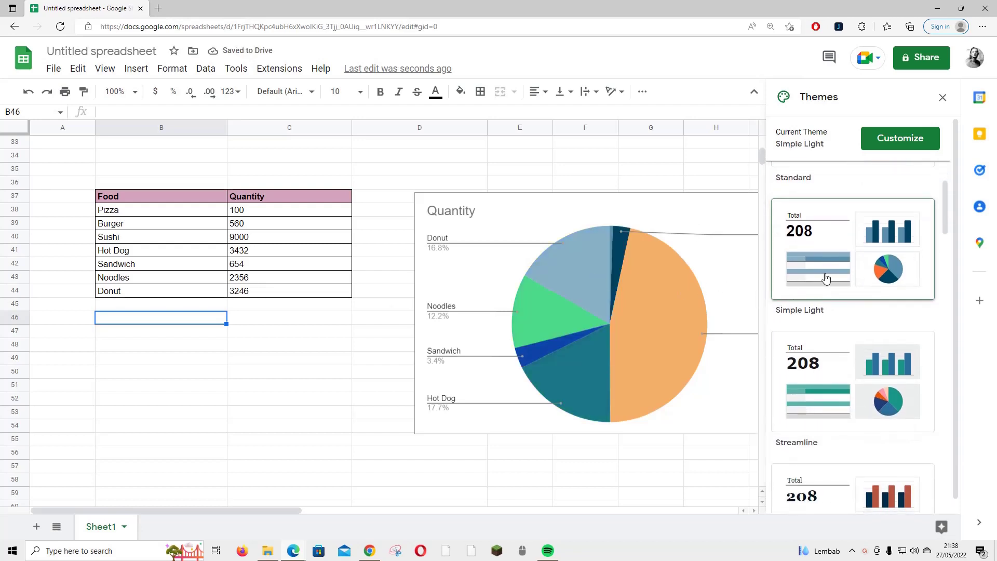
scroll(831, 301, "down", 1)
left_click(837, 321)
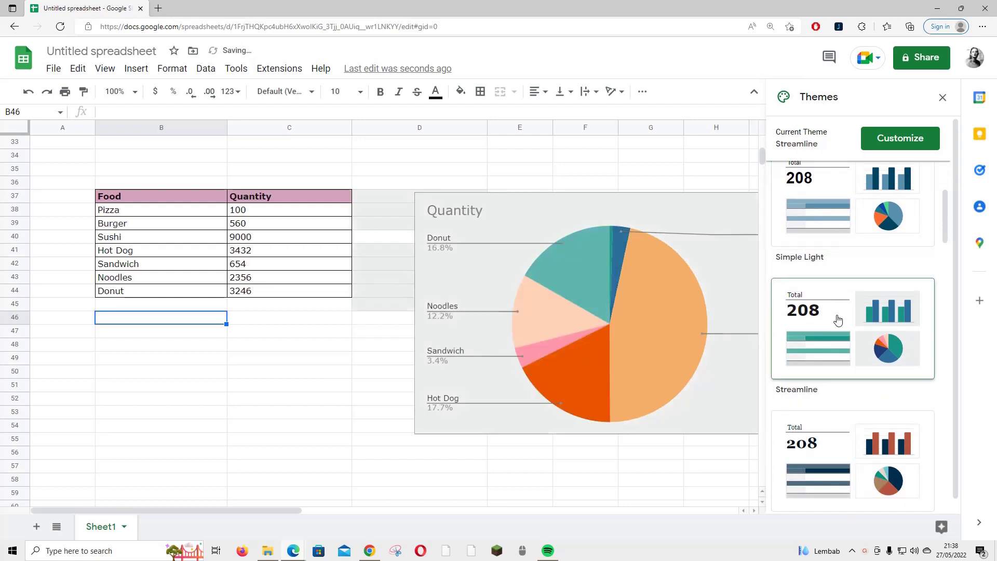
scroll(837, 327, "down", 3)
left_click(834, 345)
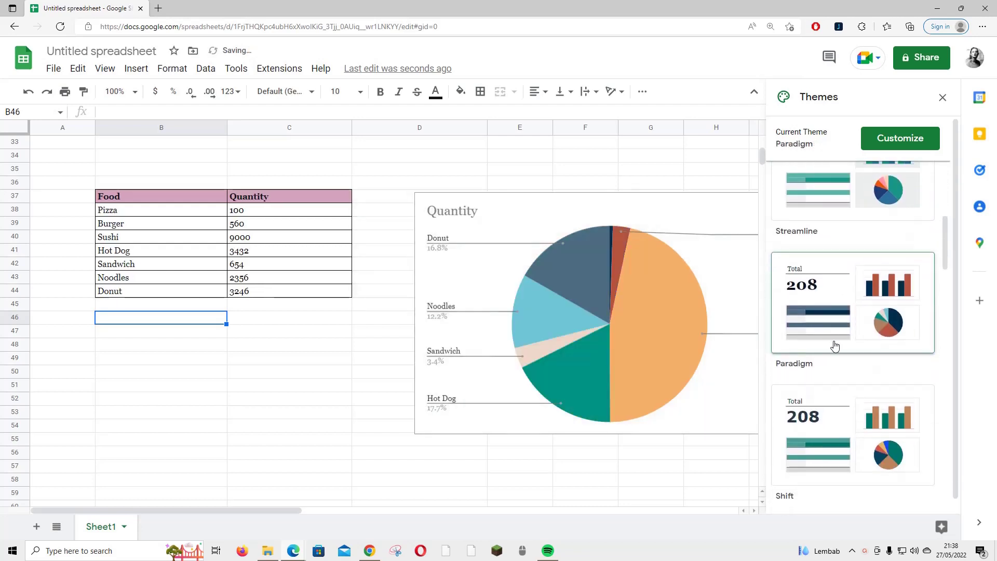
scroll(834, 346, "down", 2)
left_click(824, 335)
scroll(812, 326, "down", 1)
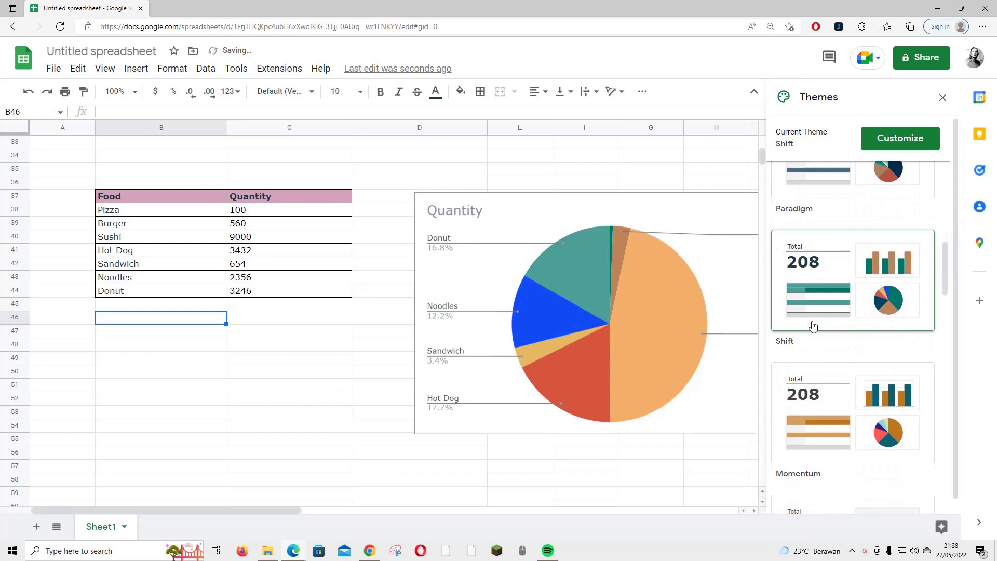
scroll(823, 351, "down", 2)
left_click(823, 313)
scroll(823, 311, "down", 2)
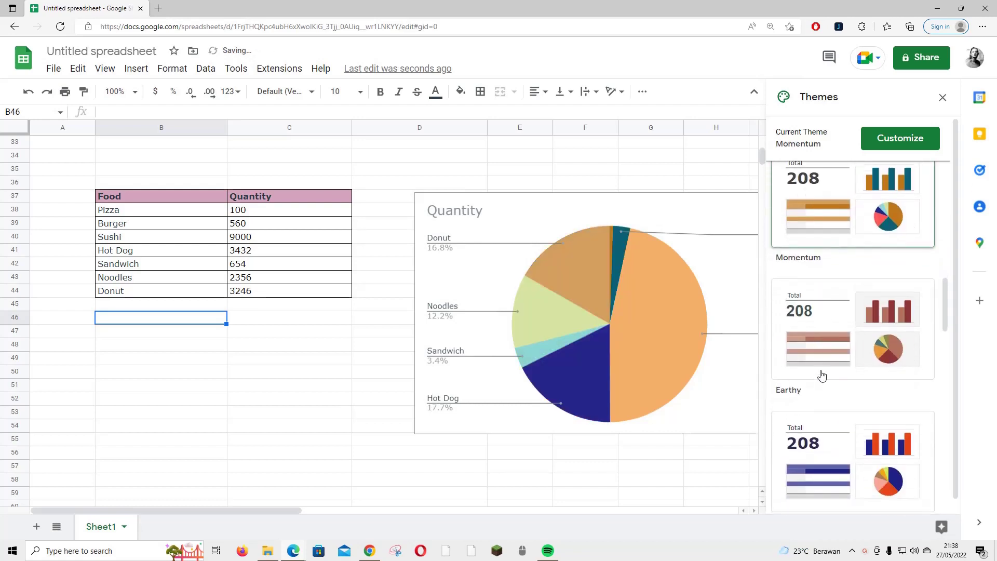
left_click(815, 343)
scroll(815, 343, "down", 2)
left_click(815, 336)
scroll(825, 380, "down", 2)
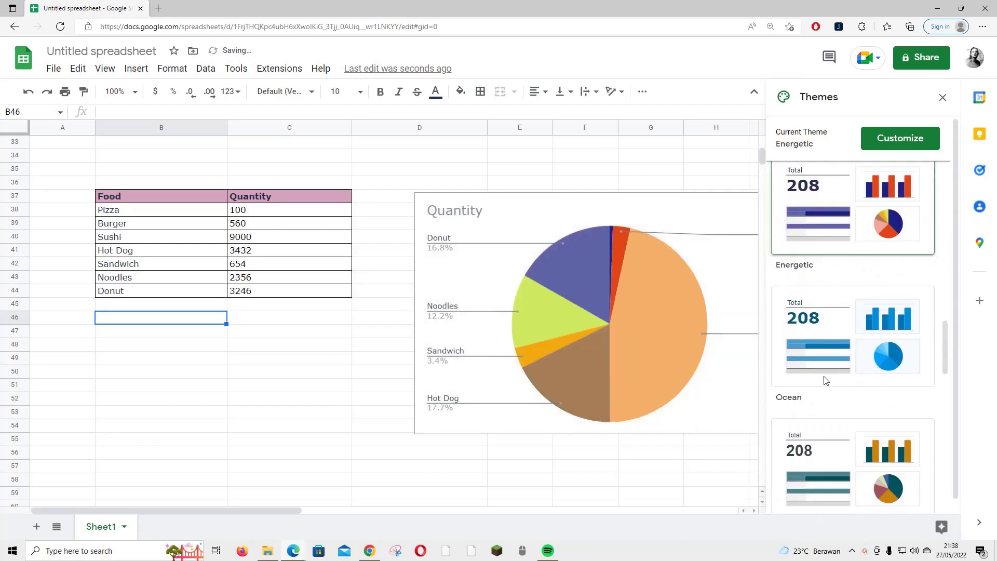
scroll(825, 380, "down", 1)
scroll(823, 356, "down", 1)
- Preview Ocean, Cozy, Groovy, Calm, Forest, Vintage and Retro, ending on Coral
left_click(816, 226)
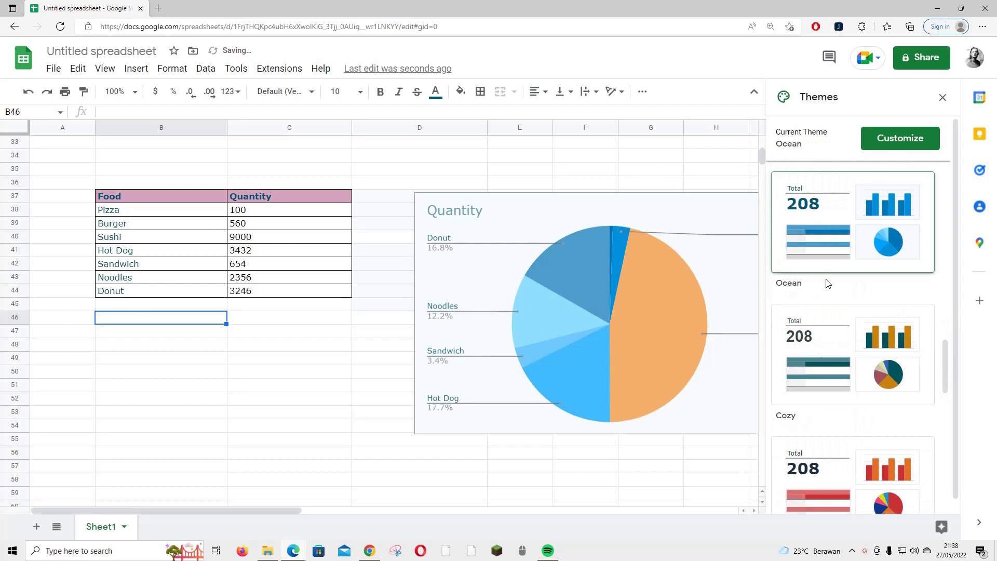
left_click(823, 367)
scroll(842, 396, "down", 2)
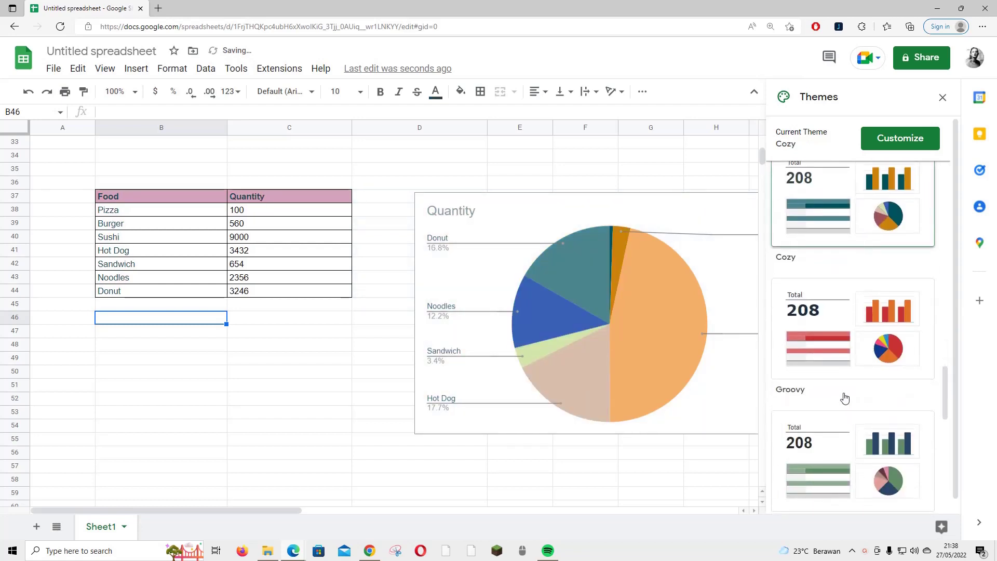
left_click(836, 367)
scroll(834, 364, "down", 2)
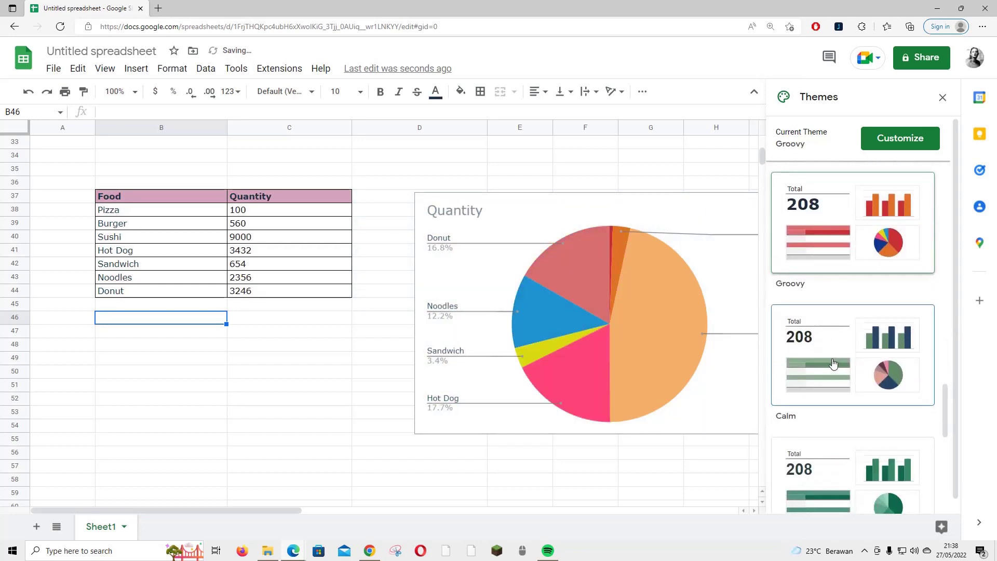
left_click(833, 364)
scroll(832, 363, "down", 1)
scroll(831, 360, "down", 1)
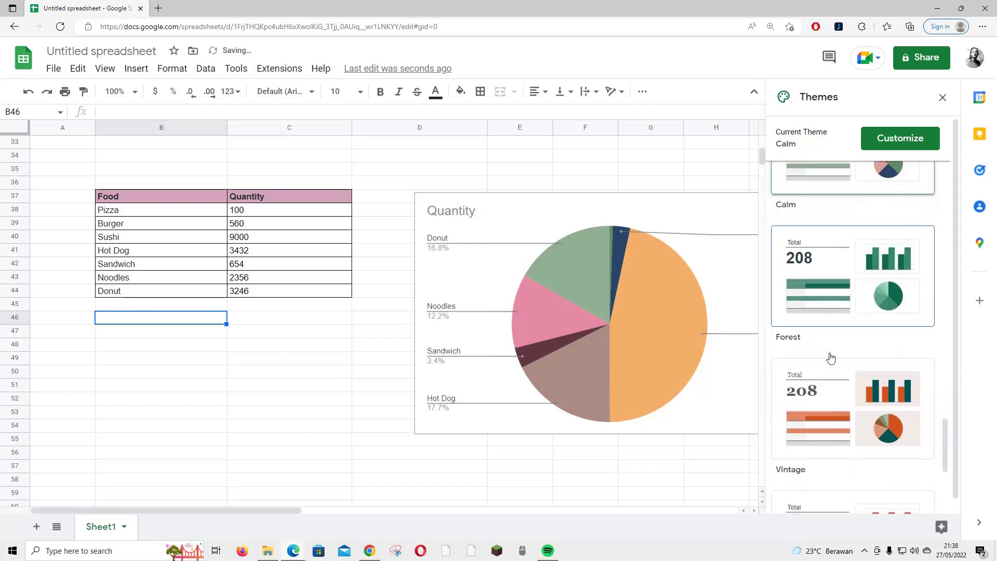
left_click(831, 357)
scroll(832, 358, "down", 2)
left_click(831, 354)
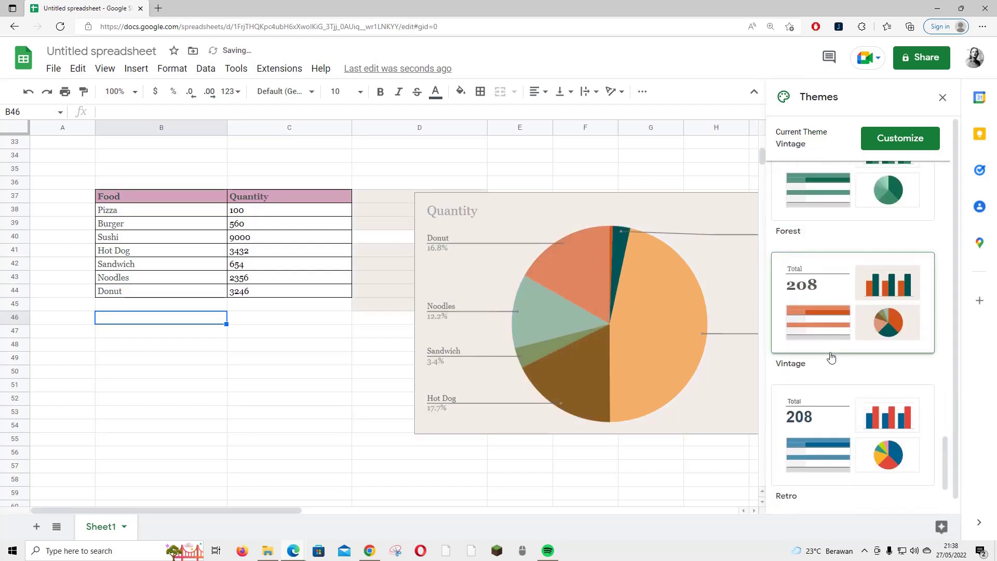
scroll(831, 357, "down", 2)
left_click(831, 346)
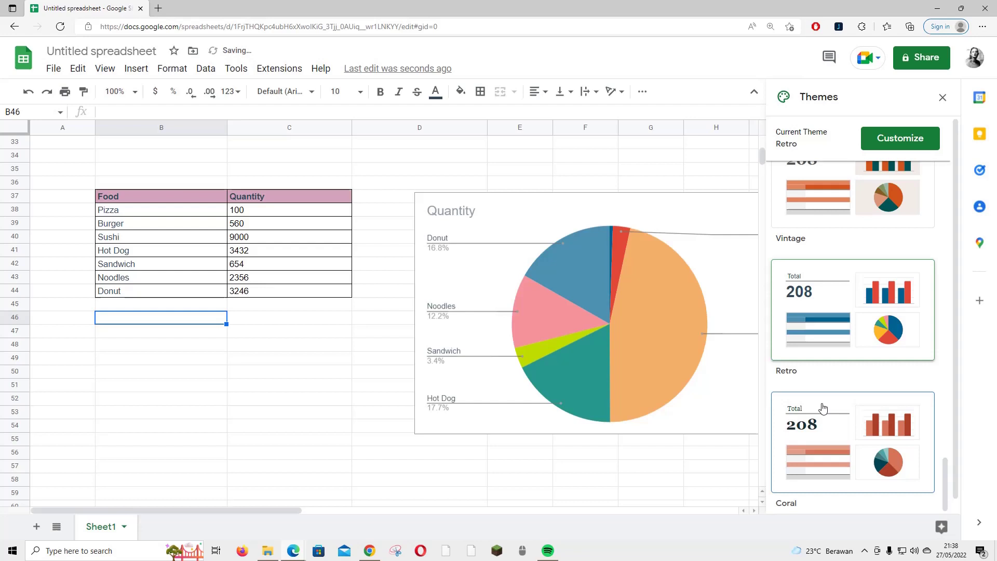
left_click(823, 408)
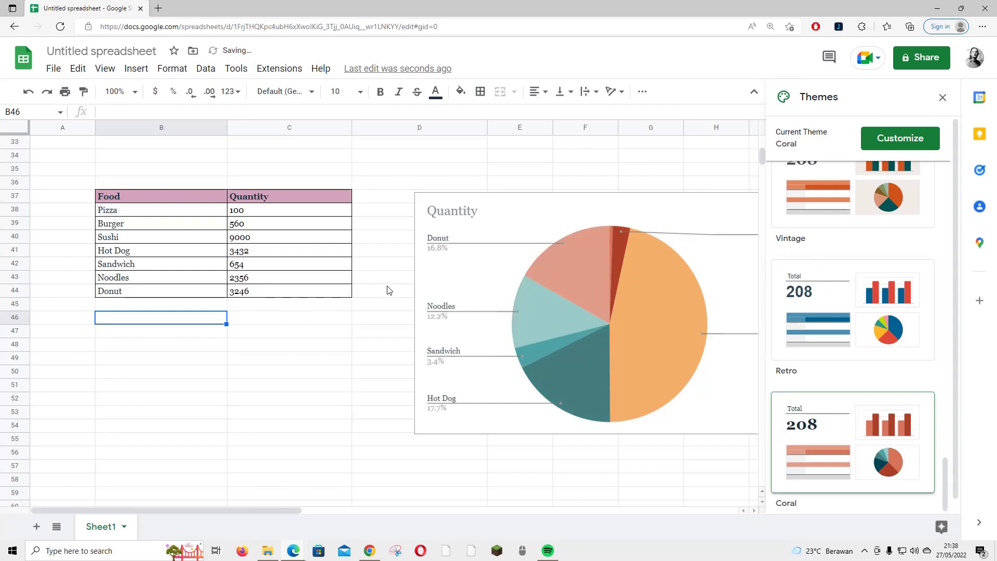
scroll(798, 247, "up", 1)
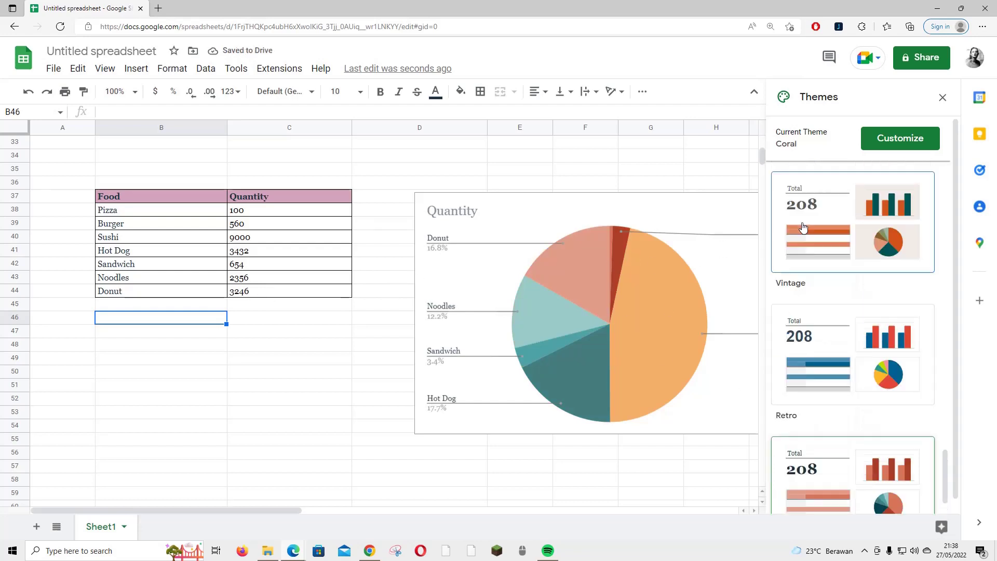
- Reapply the Vintage theme, then select the Pizza quantity cell C38
left_click(802, 228)
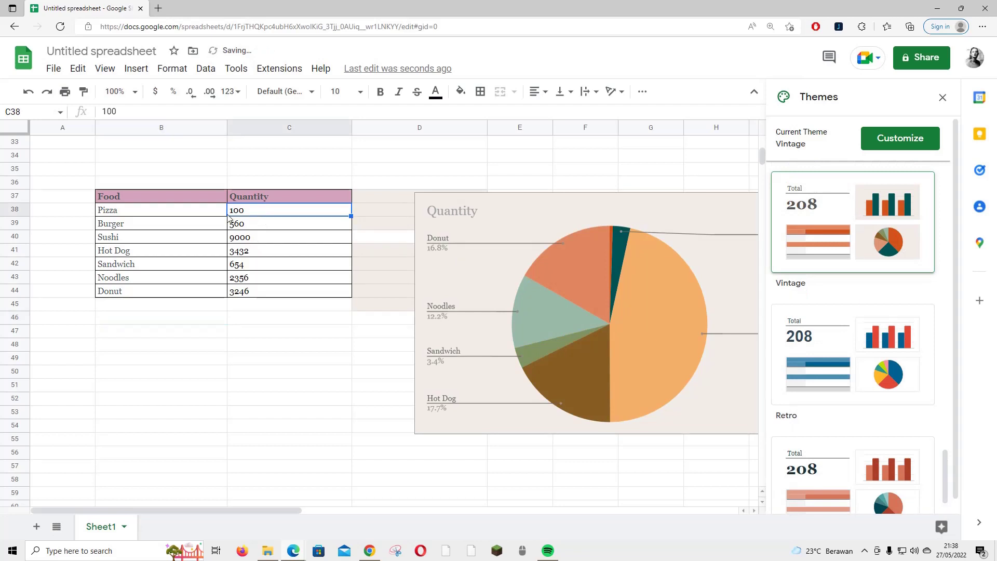
left_click(257, 219)
scroll(827, 293, "up", 2)
scroll(827, 293, "up", 2)
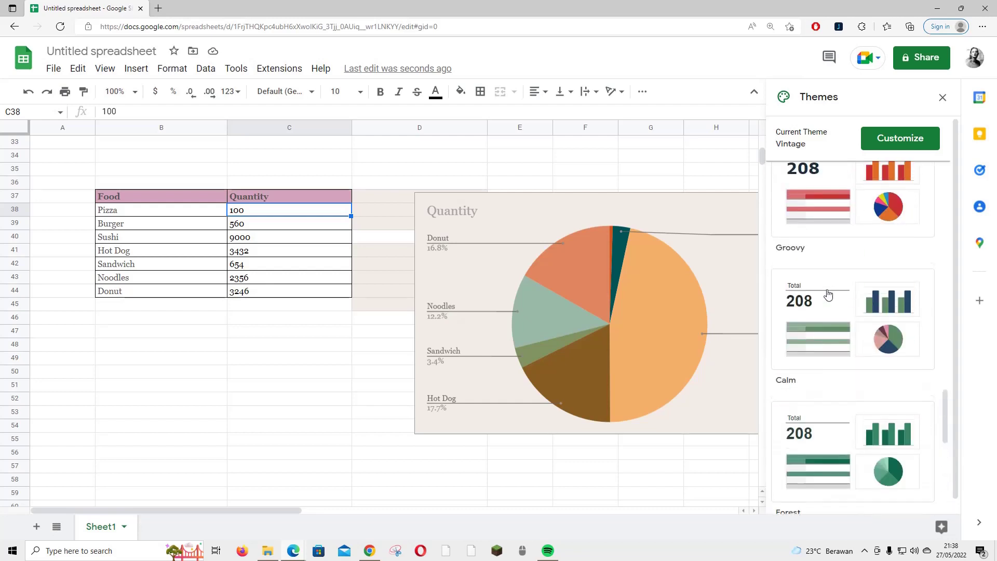
scroll(827, 291, "up", 1)
scroll(828, 289, "up", 1)
scroll(827, 288, "up", 1)
scroll(827, 287, "up", 2)
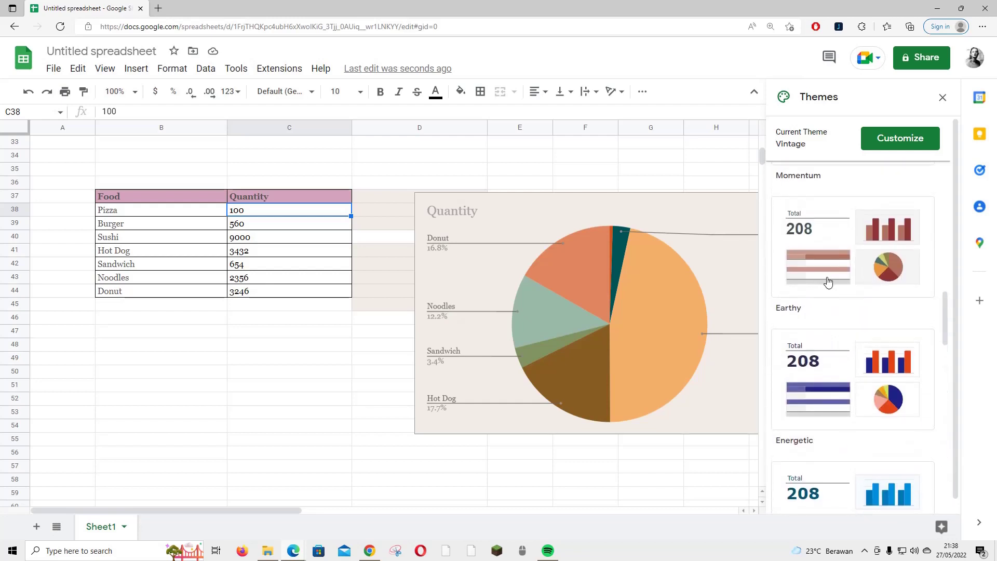
scroll(827, 285, "up", 1)
scroll(827, 281, "up", 2)
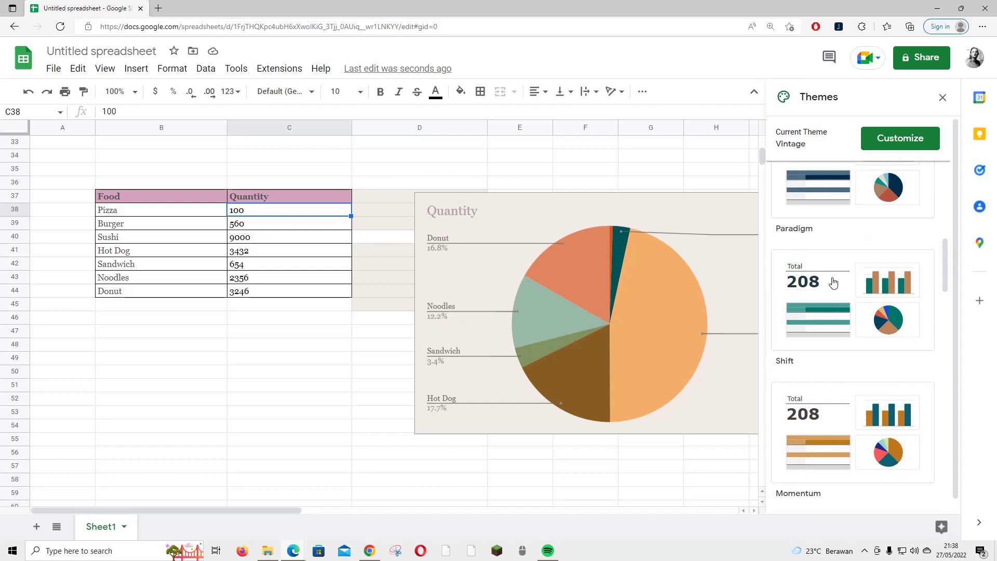